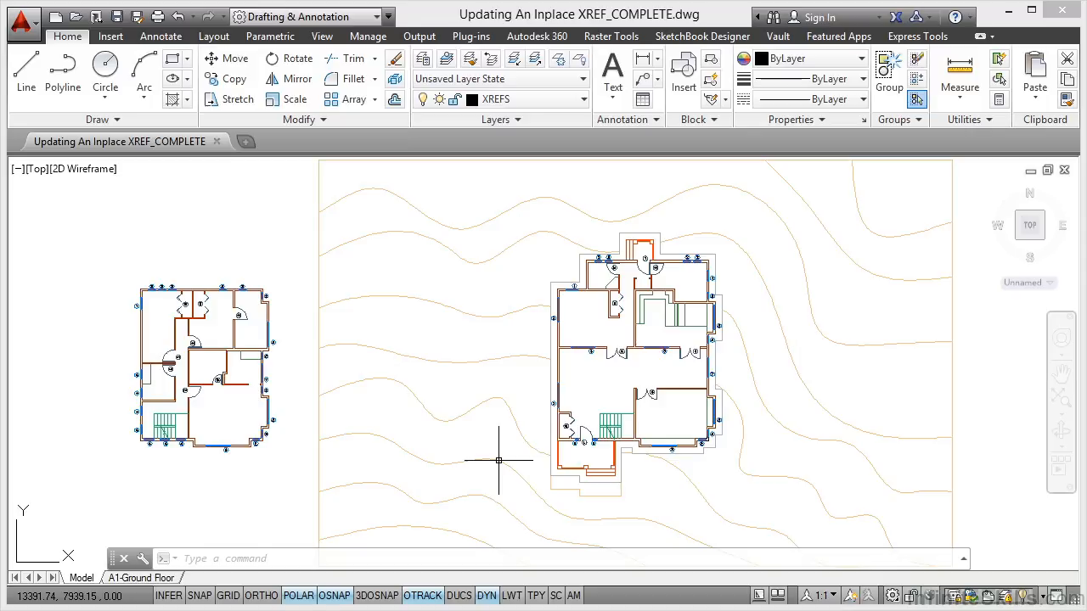
# Step: Inspect the site contour reference and the foundation outline around the front porch
pyautogui.click(498, 460)
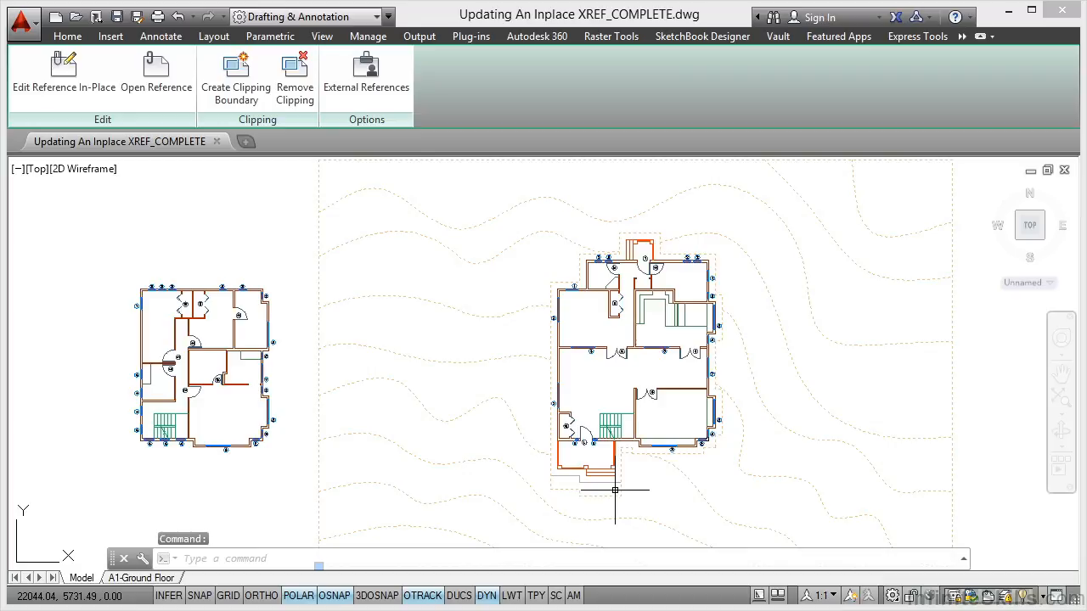
pyautogui.press('Escape')
pyautogui.press('Escape')
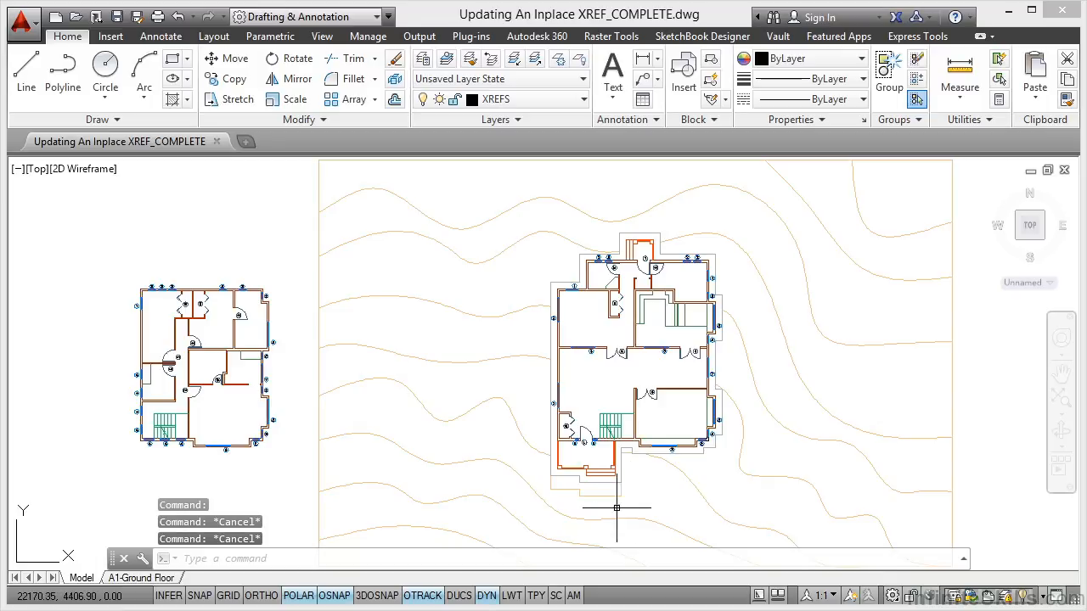
pyautogui.moveTo(615, 515)
pyautogui.mouseDown(button='middle')
pyautogui.moveTo(625, 393)
pyautogui.moveTo(587, 368)
pyautogui.mouseUp(button='middle')
pyautogui.scroll(8, 597, 368)
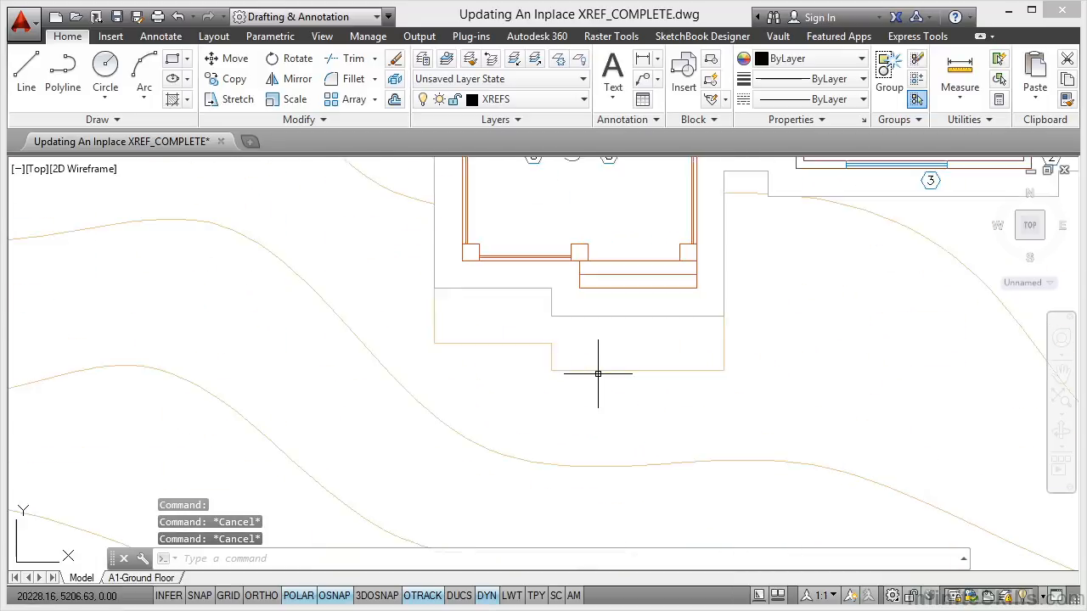
pyautogui.moveTo(619, 328); pyautogui.dragTo(597, 432, button='middle')
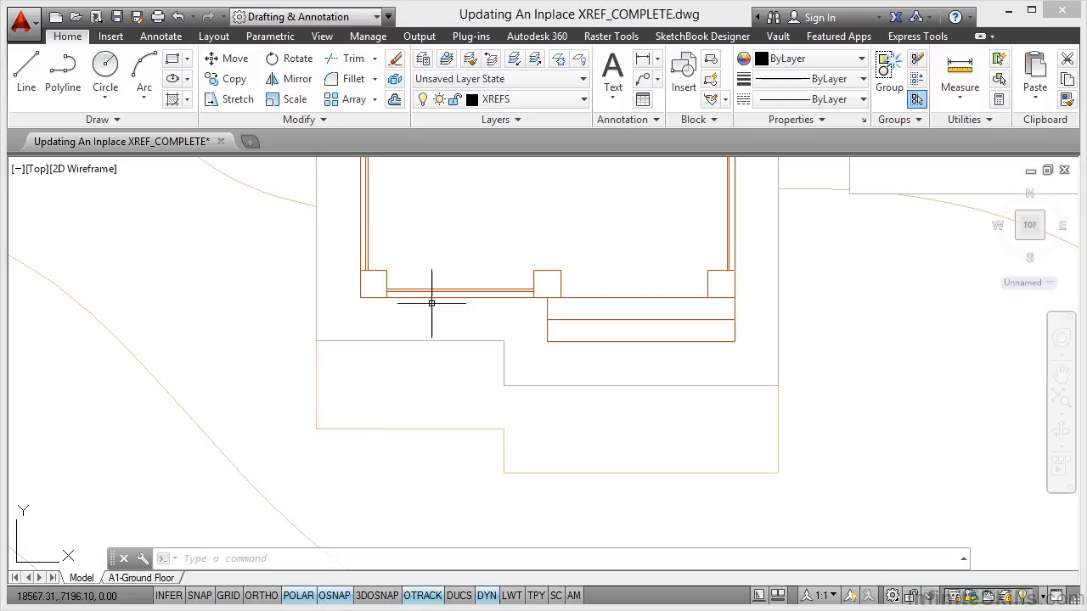
pyautogui.click(111, 37)
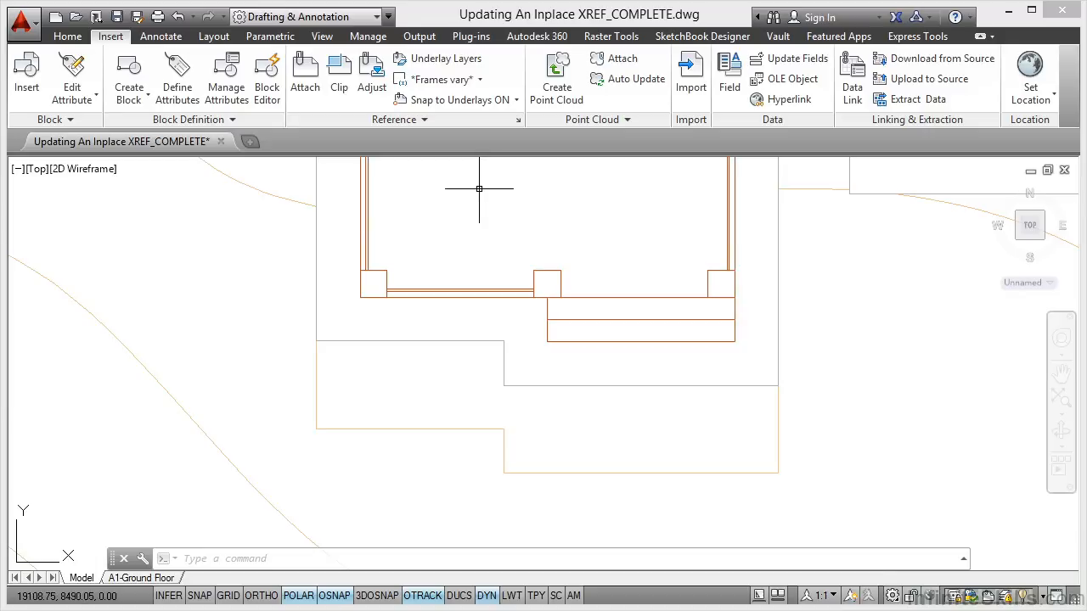
pyautogui.click(423, 118)
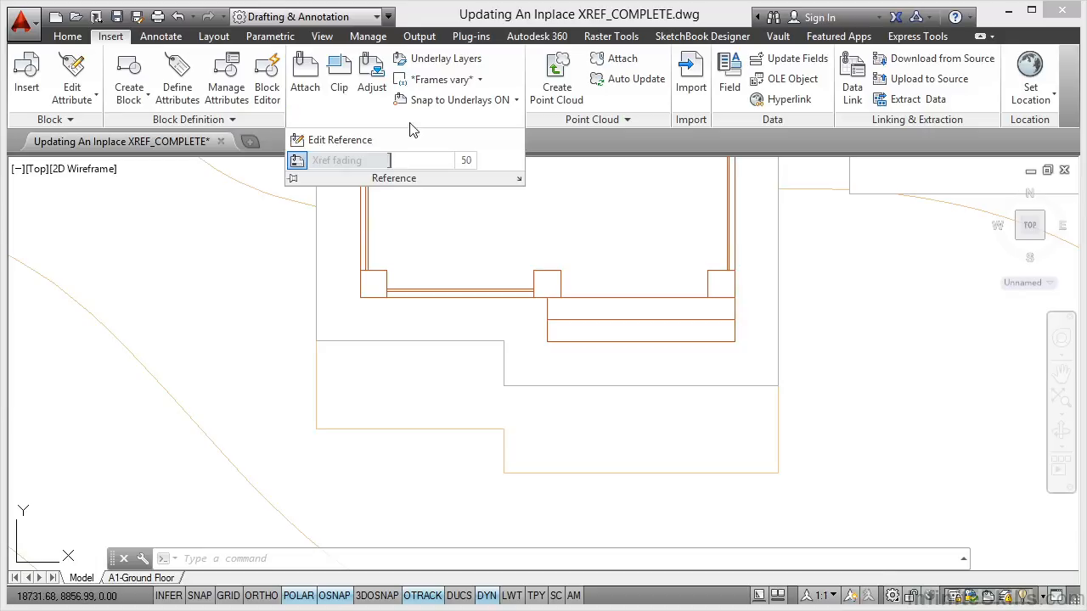
pyautogui.click(347, 141)
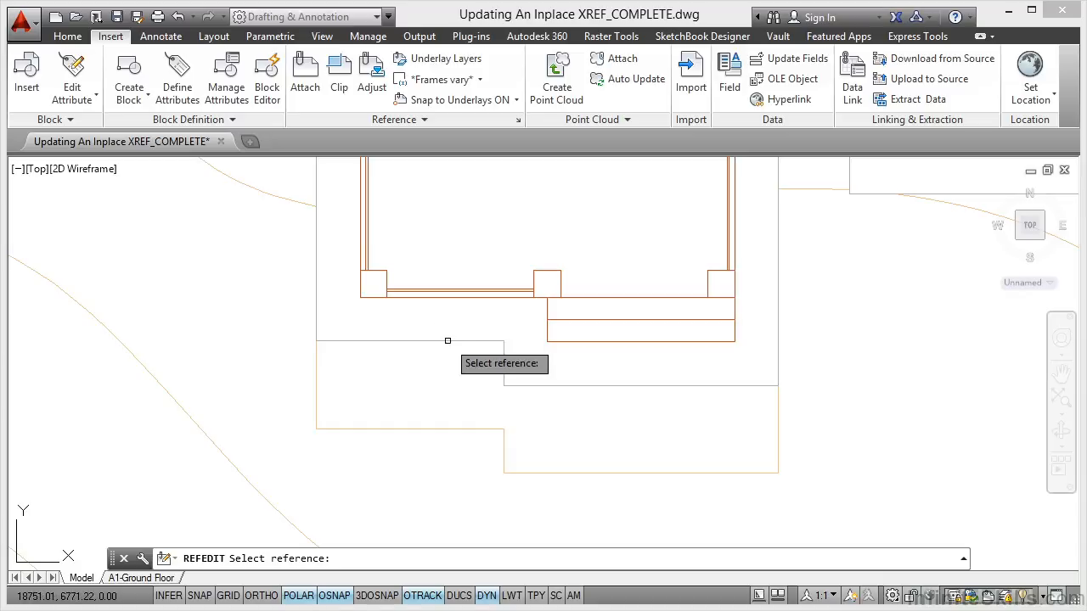
pyautogui.click(450, 342)
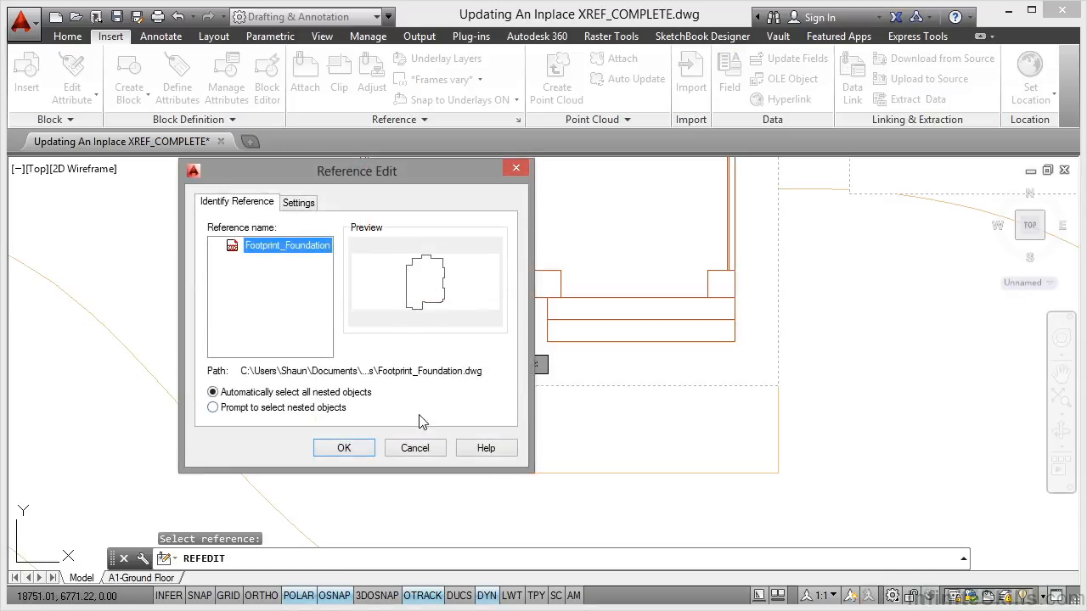
pyautogui.click(415, 449)
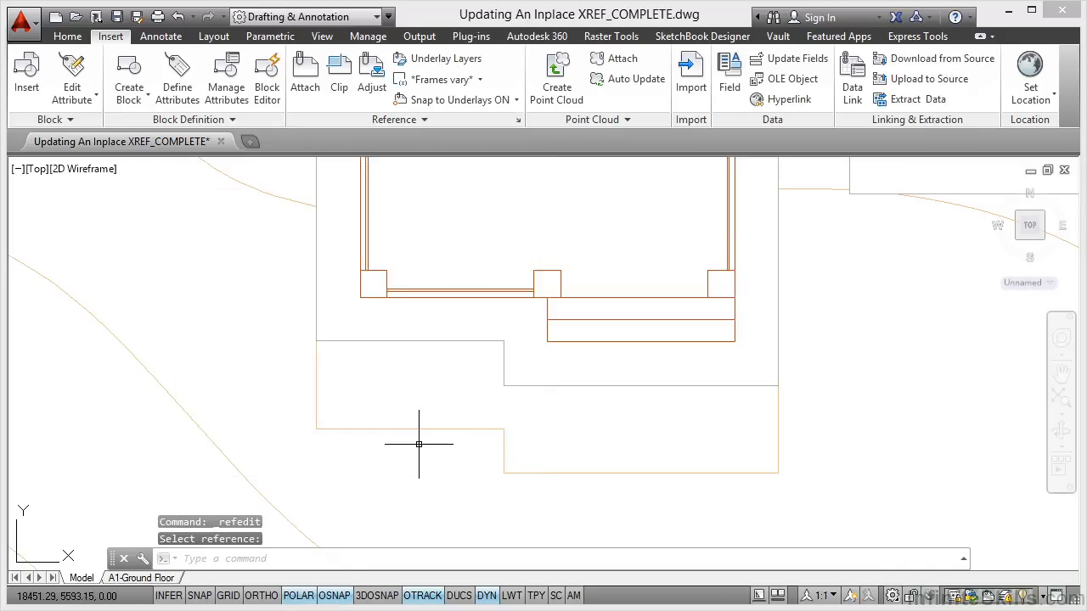
pyautogui.click(373, 342)
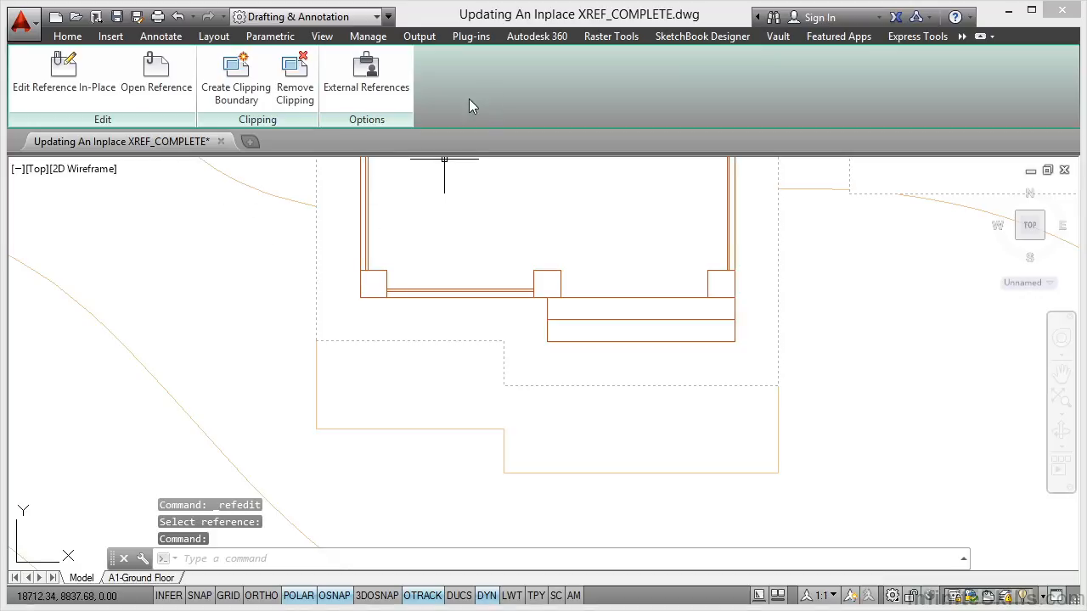
pyautogui.click(49, 83)
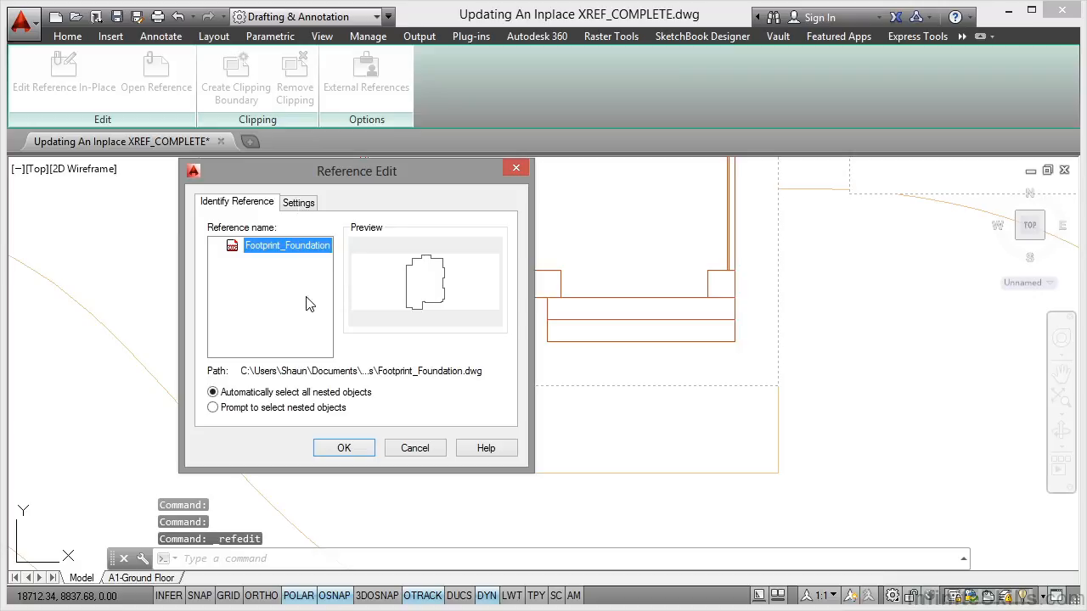
pyautogui.click(412, 450)
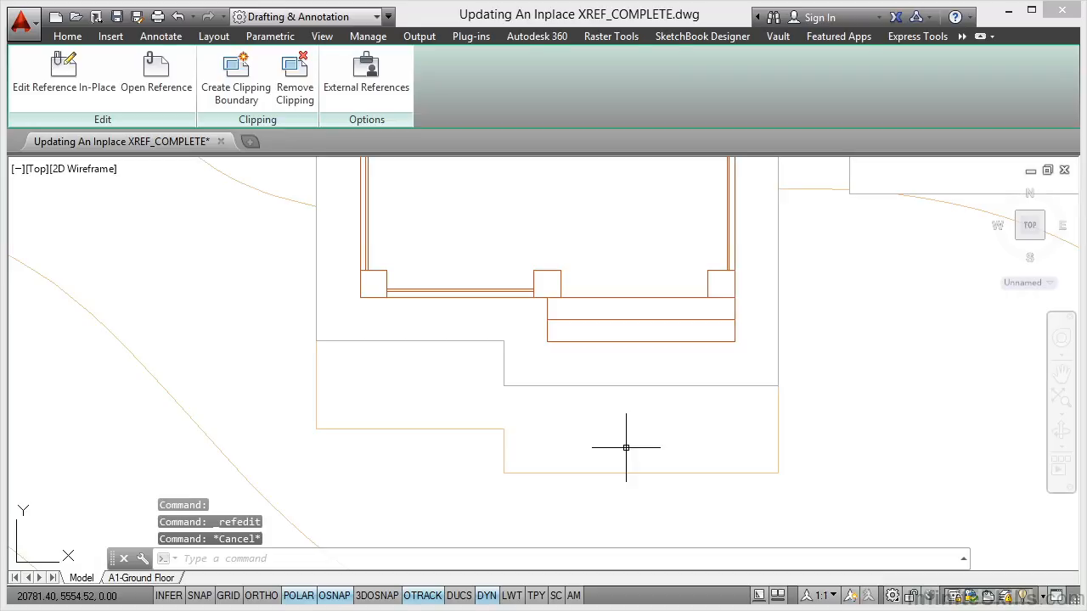
pyautogui.press('Escape')
pyautogui.press('Escape')
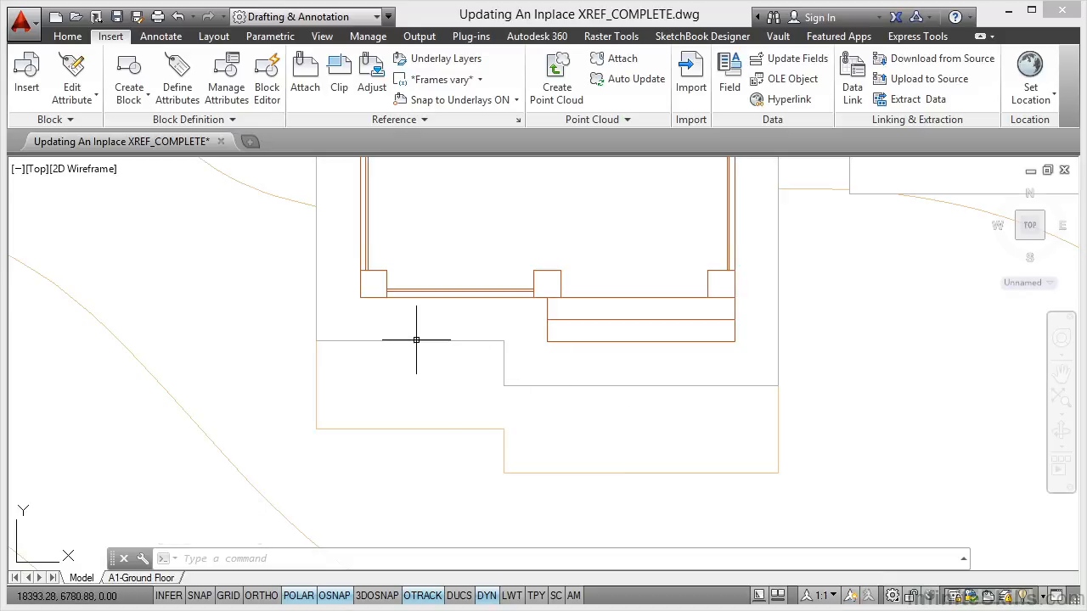
# Step: Open the Footprint_Foundation reference for in-place editing with all nested objects selected automatically
pyautogui.doubleClick(416, 340)
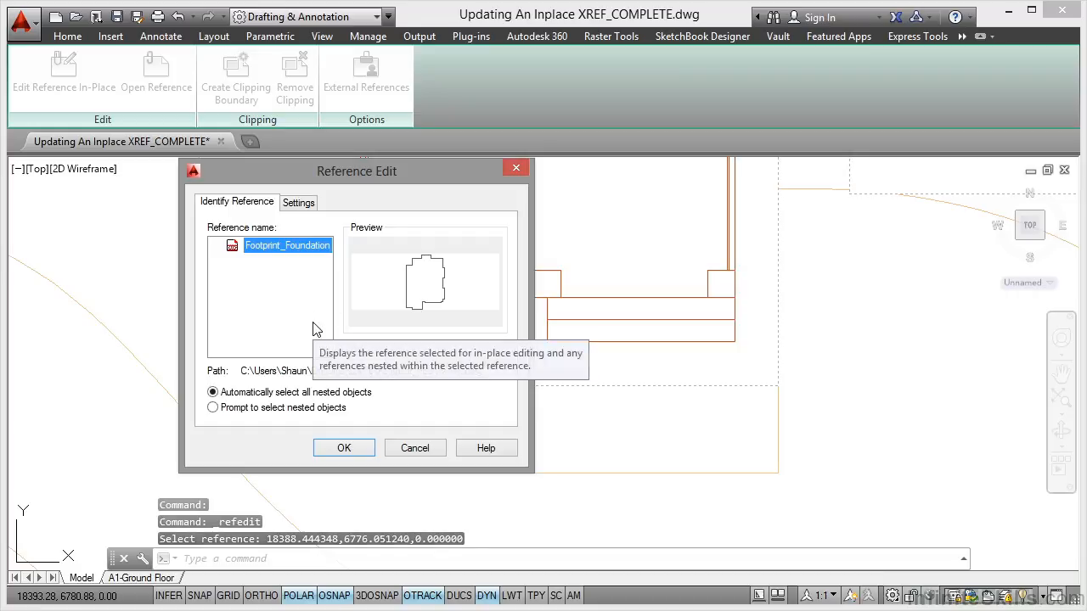
pyautogui.click(344, 447)
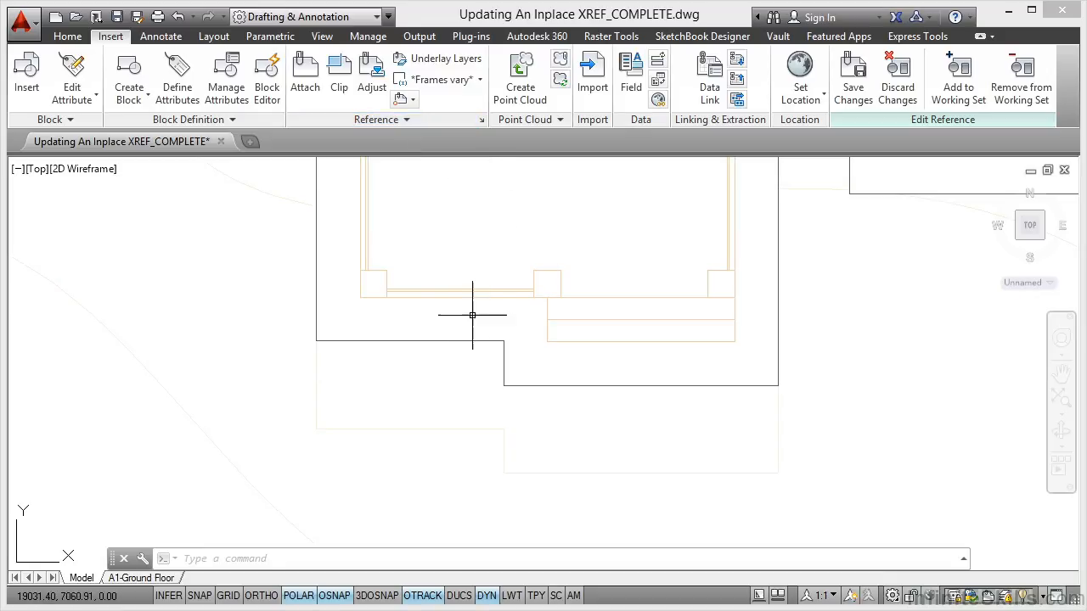
# Step: Stretch the foundation outline's left porch corner and both step vertices 1000 units down onto the matching corners of the site outline
pyautogui.click(456, 340)
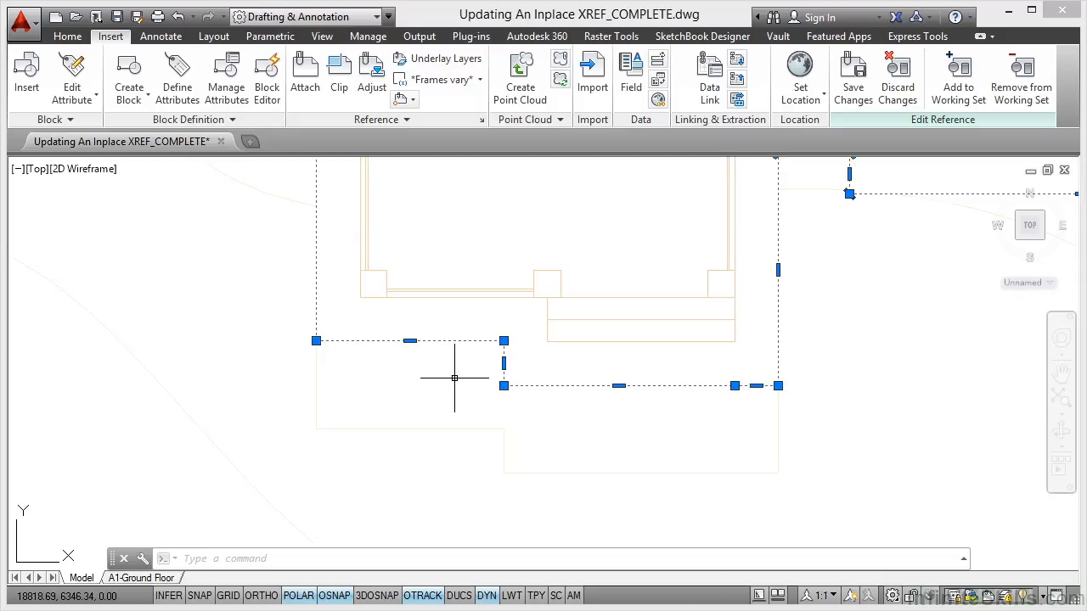
pyautogui.click(315, 340)
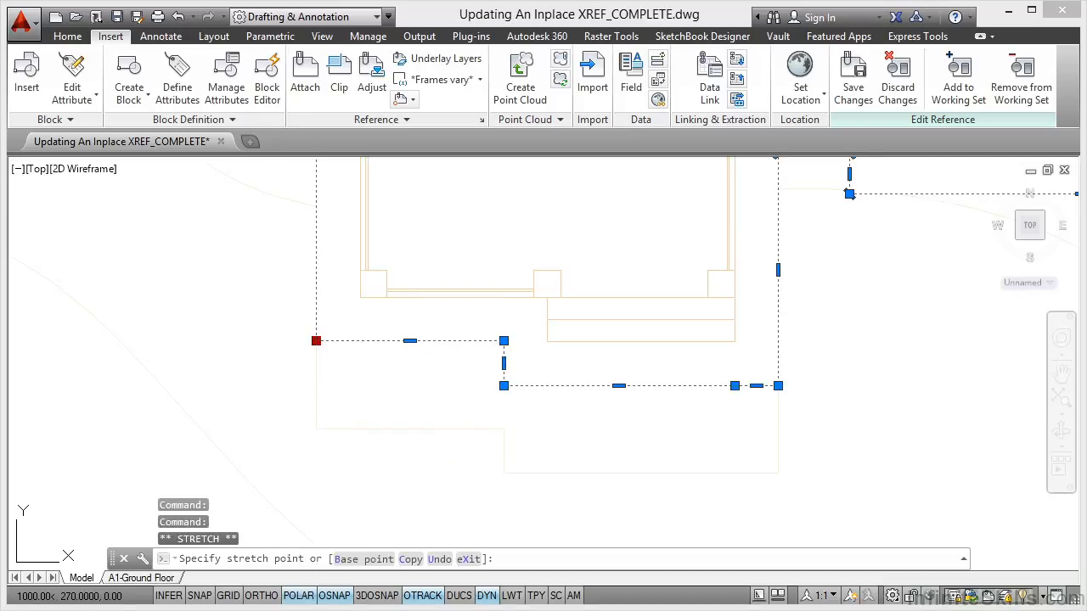
pyautogui.click(315, 429)
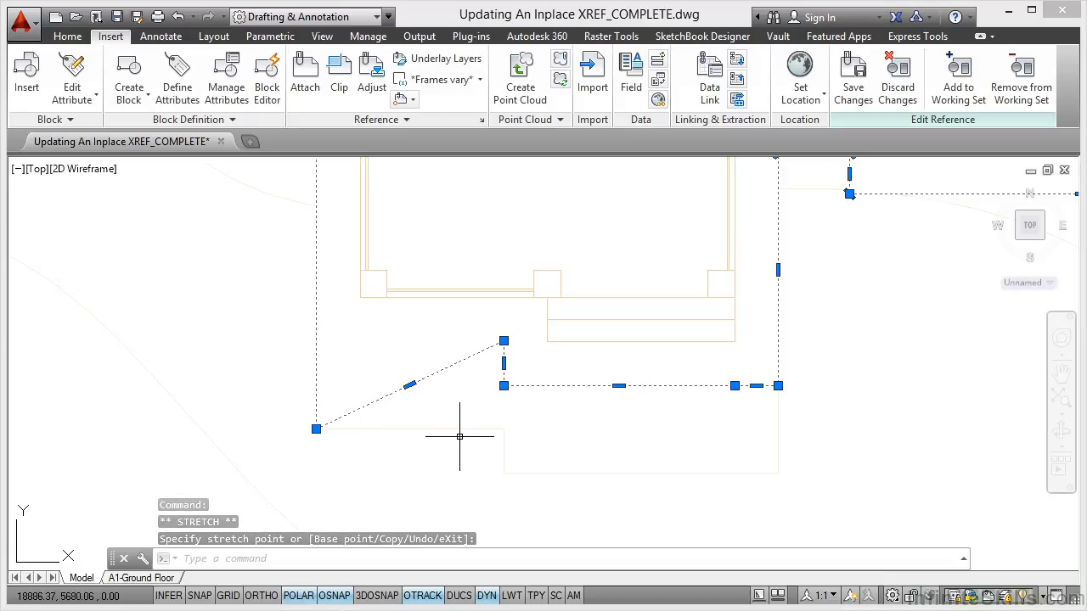
pyautogui.click(503, 385)
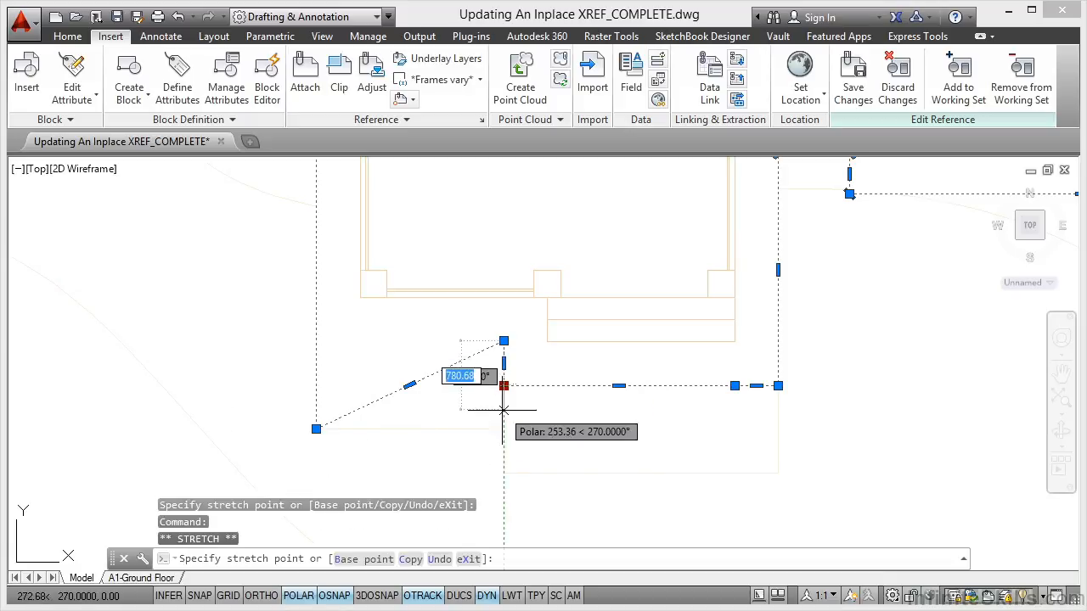
pyautogui.click(503, 473)
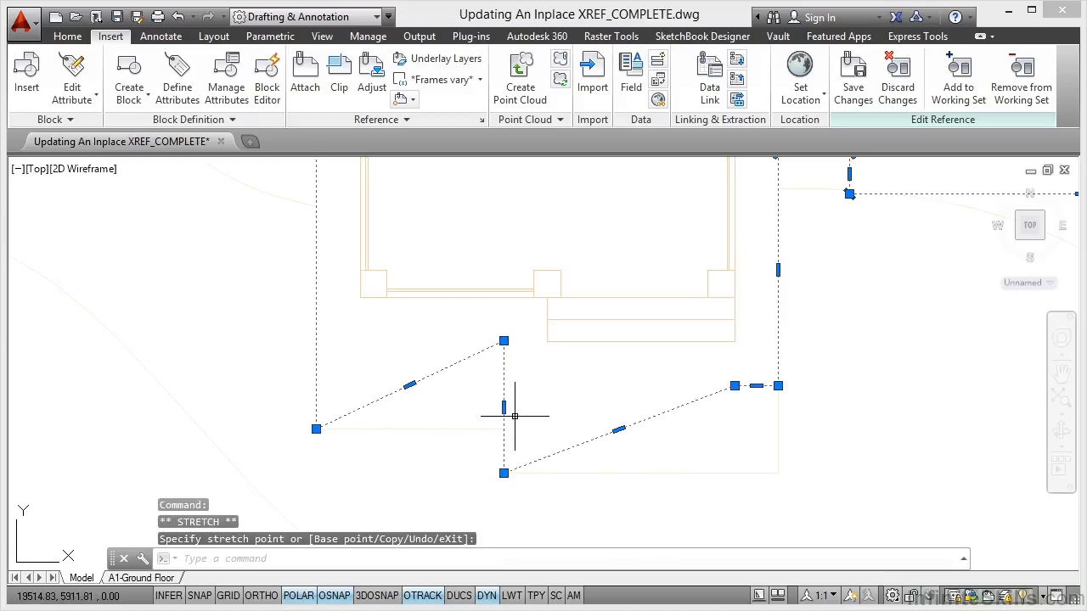
pyautogui.click(503, 340)
pyautogui.click(504, 429)
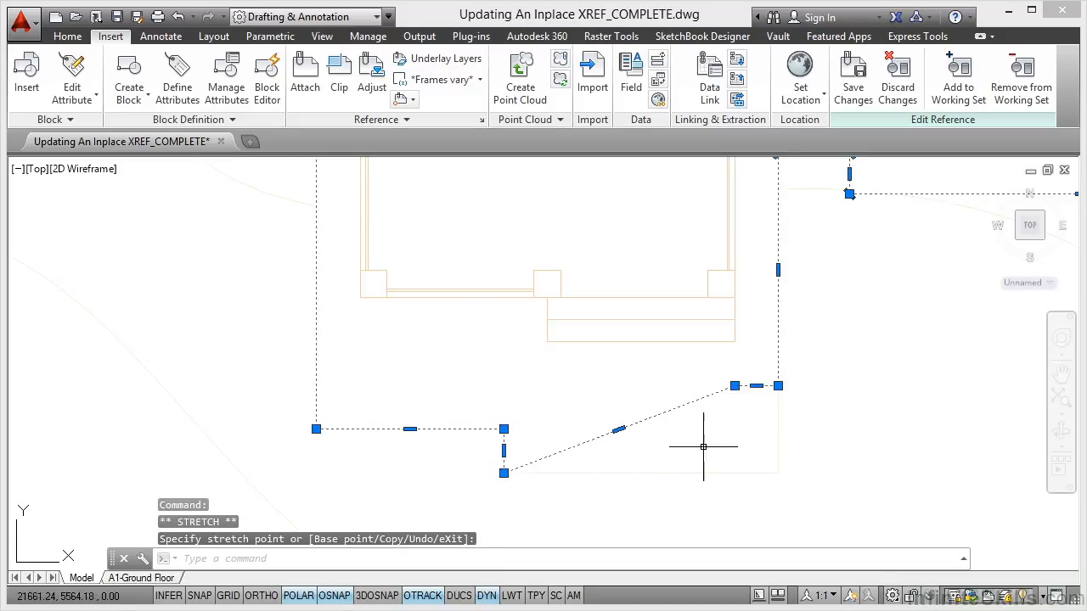
# Step: Stretch the foundation outline's right porch corner and the extra vertex beside it onto the site outline's lower right corner
pyautogui.click(778, 386)
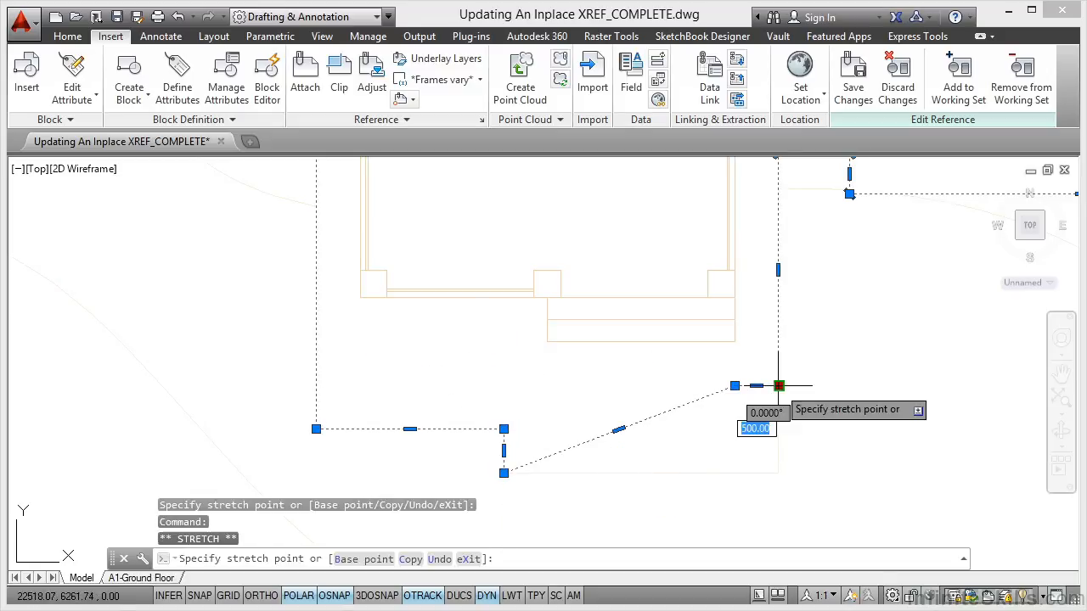
pyautogui.click(778, 472)
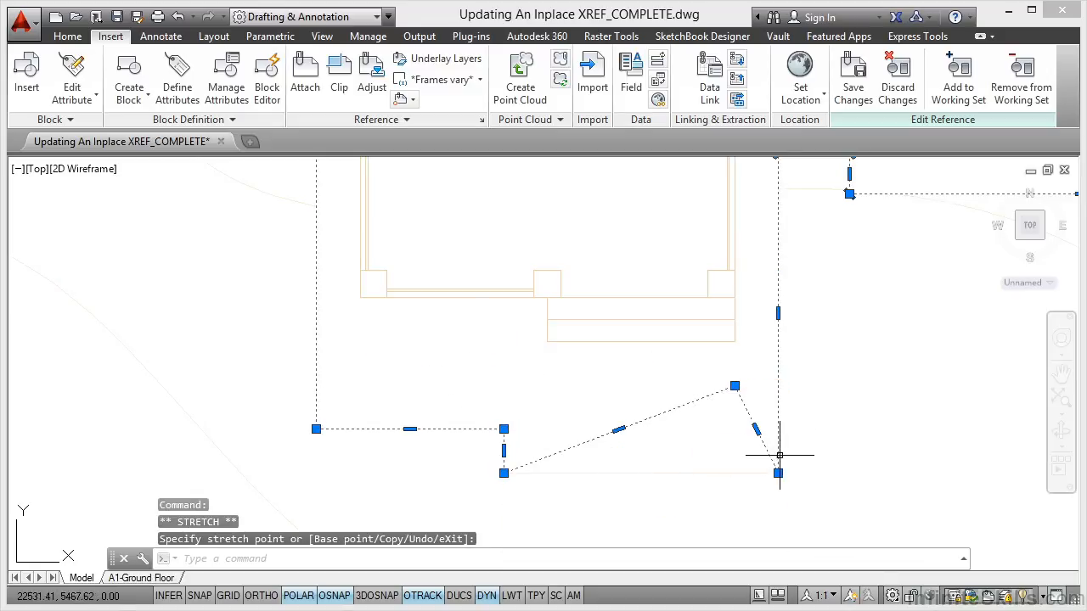
pyautogui.click(735, 386)
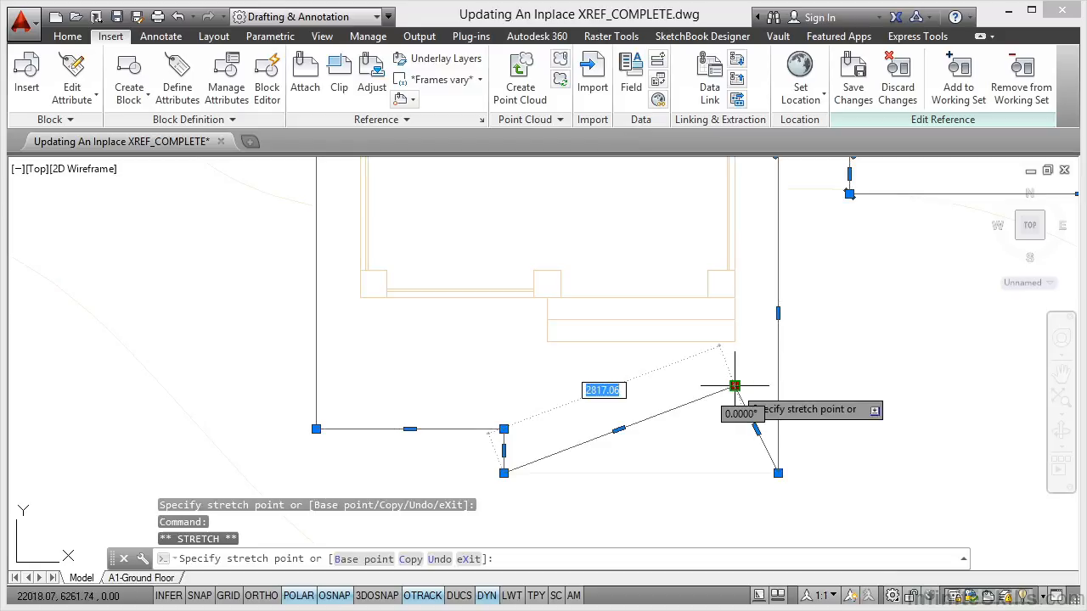
pyautogui.click(779, 473)
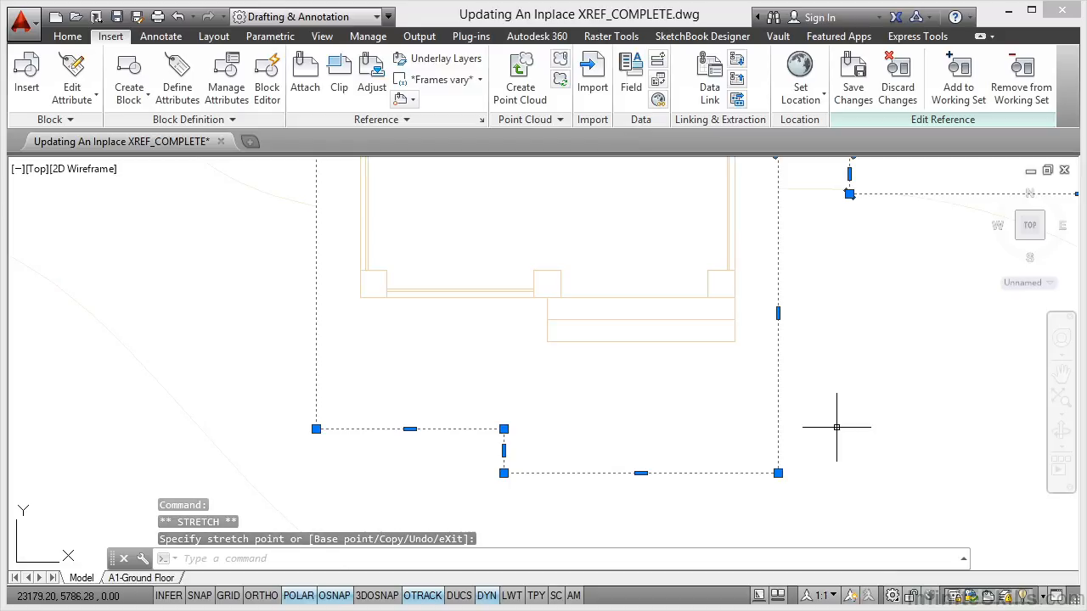
pyautogui.press('Escape')
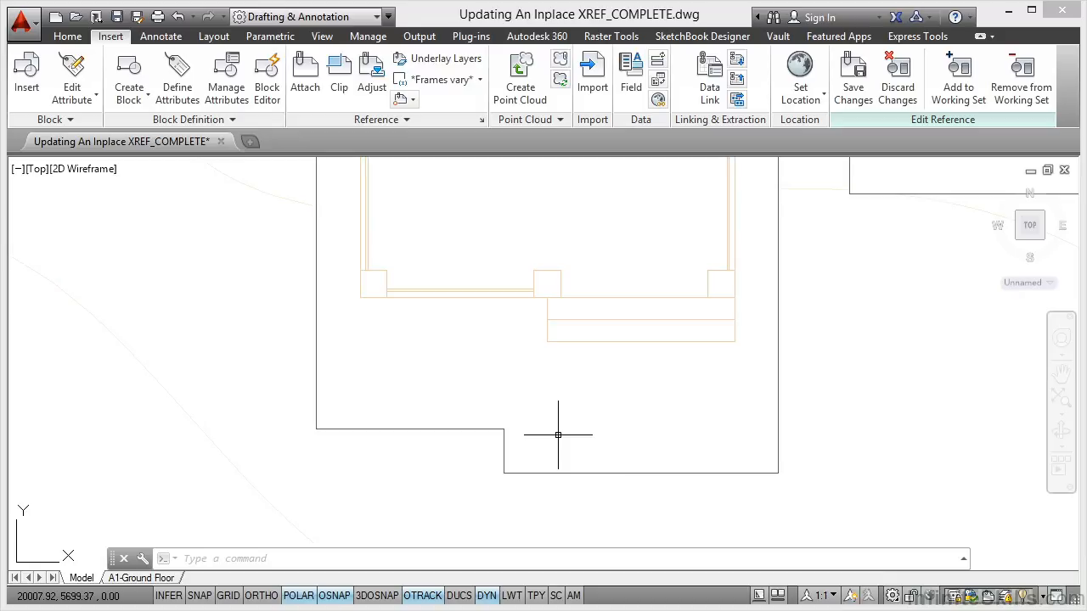
# Step: Save the in-place edits back to the Footprint_Foundation reference
pyautogui.click(406, 120)
pyautogui.click(852, 95)
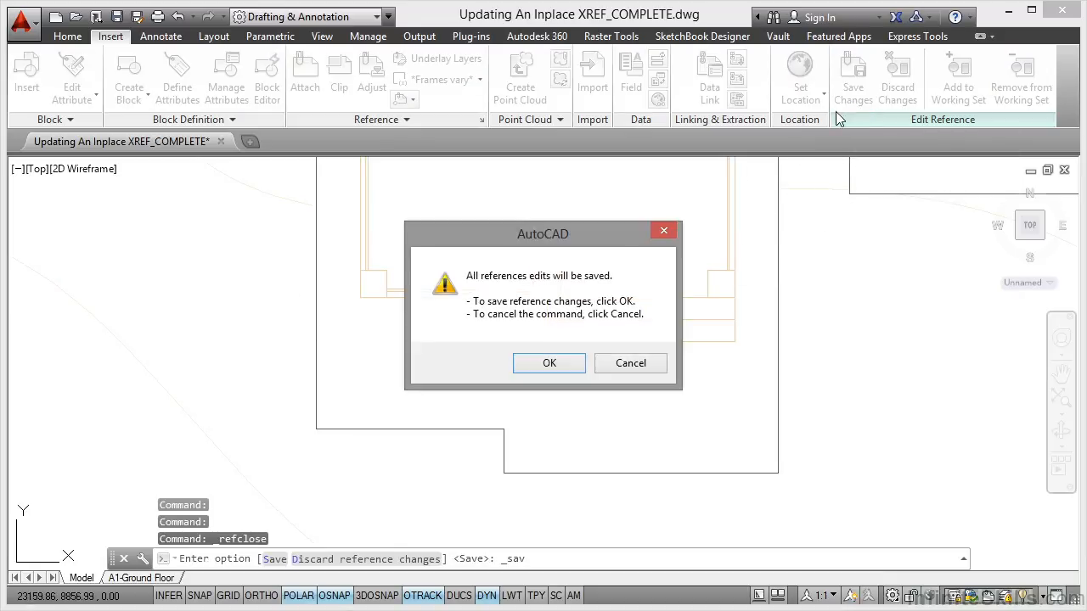
pyautogui.click(548, 364)
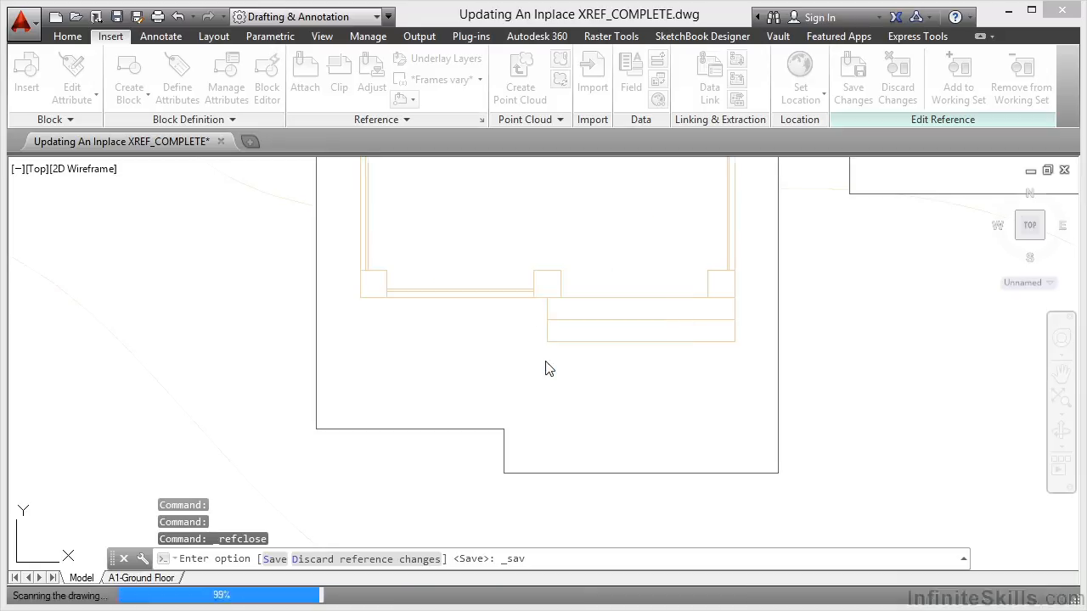
pyautogui.scroll(-2, 480, 365)
pyautogui.scroll(-2, 483, 365)
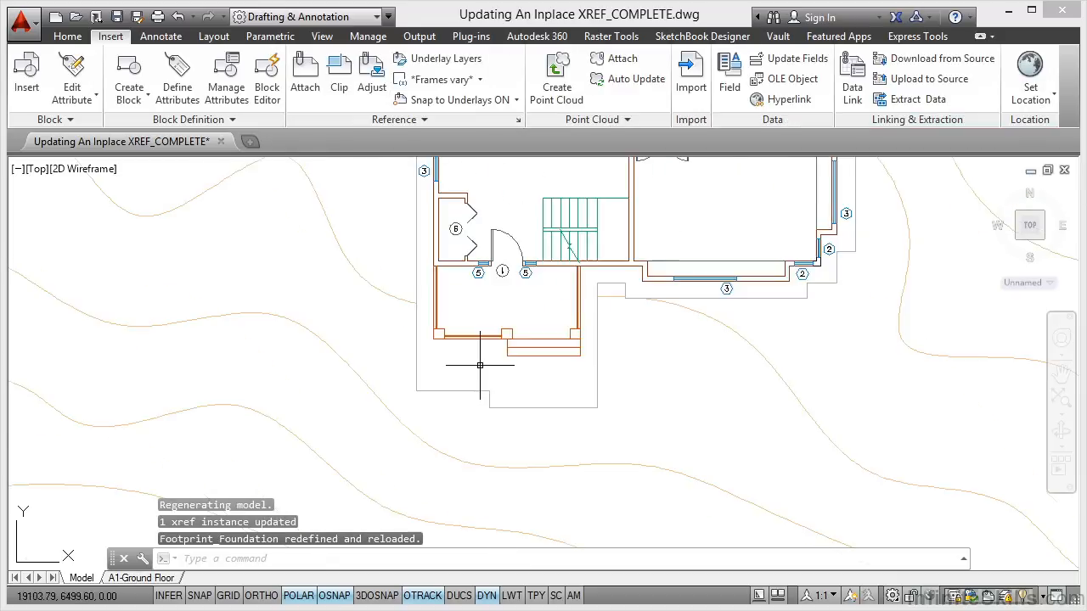